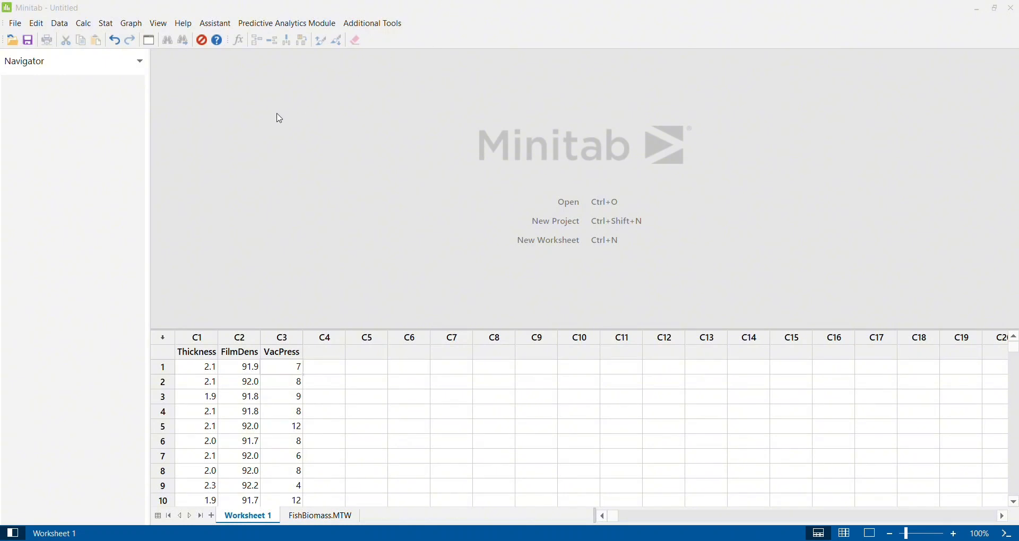
# - Create a simple 3D scatterplot with Thickness as the Z variable, FilmDens as Y and VacPress as X
pyautogui.click(131, 24)
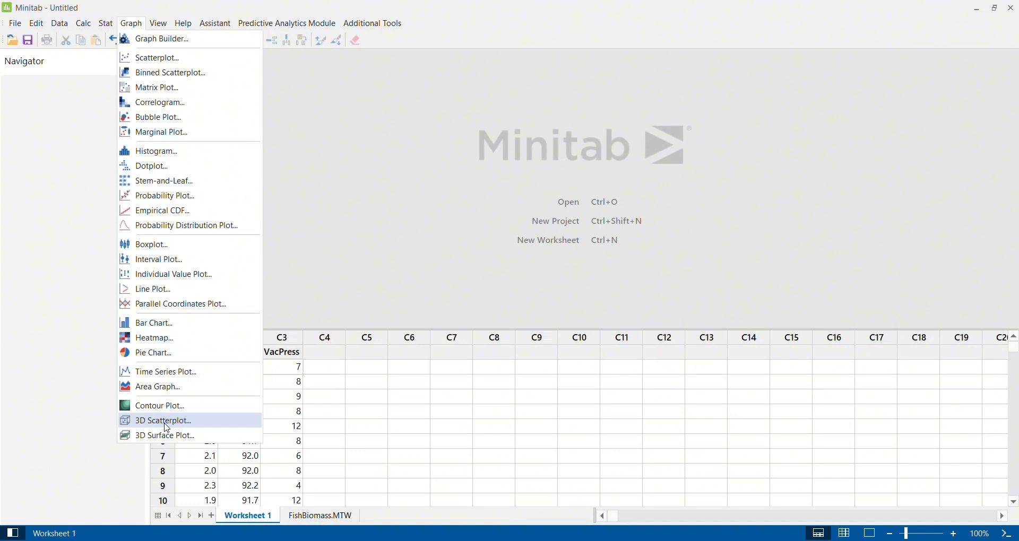
pyautogui.click(167, 428)
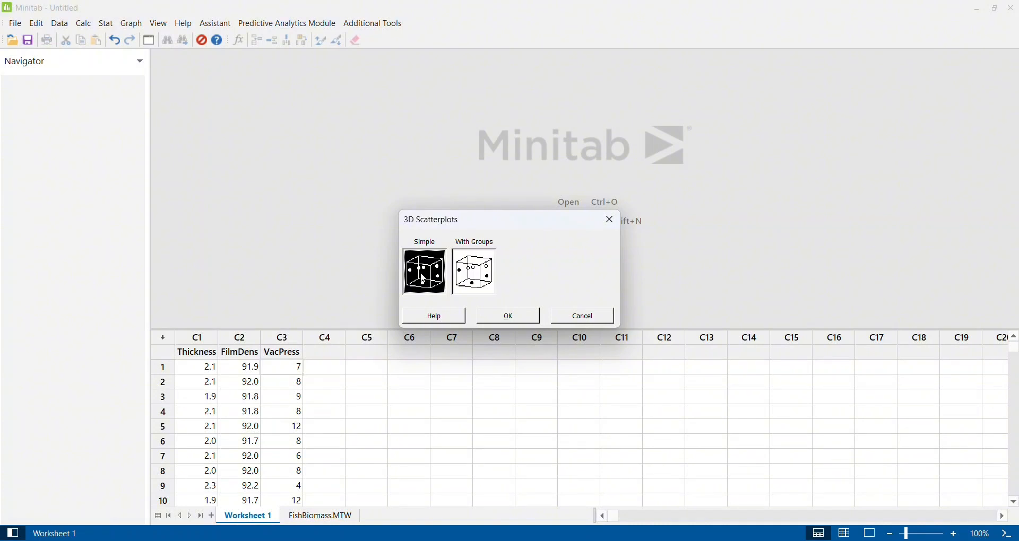
pyautogui.click(527, 322)
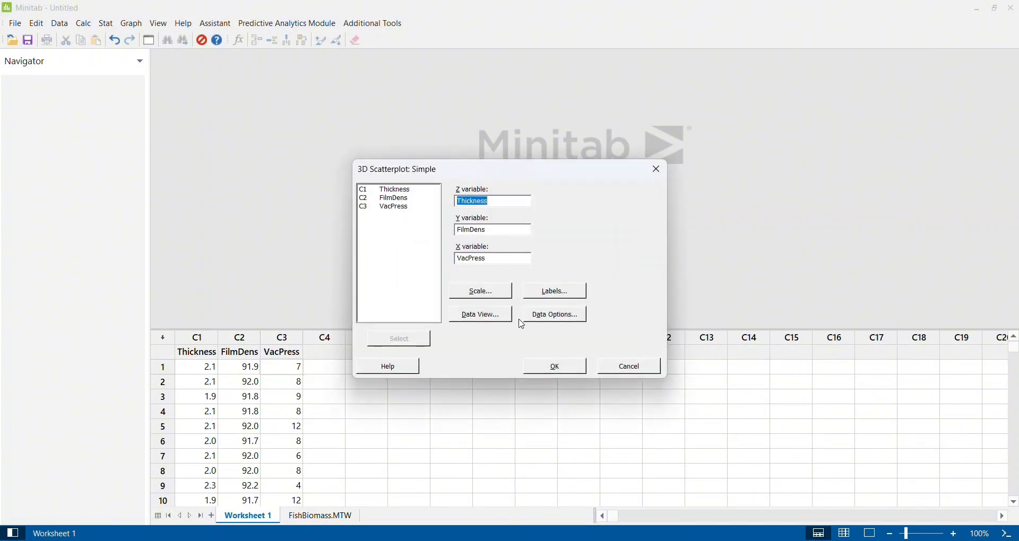
pyautogui.doubleClick(404, 191)
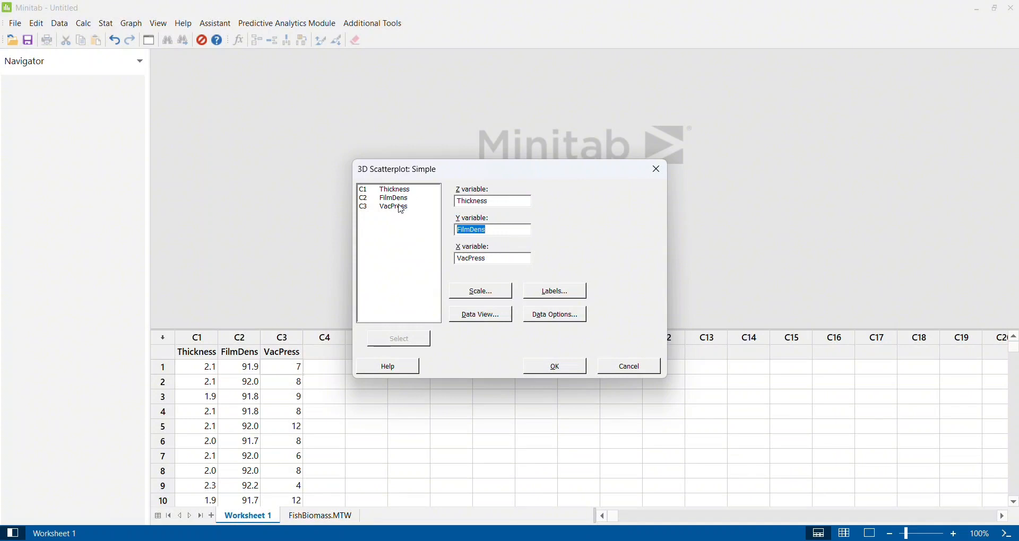
pyautogui.doubleClick(401, 199)
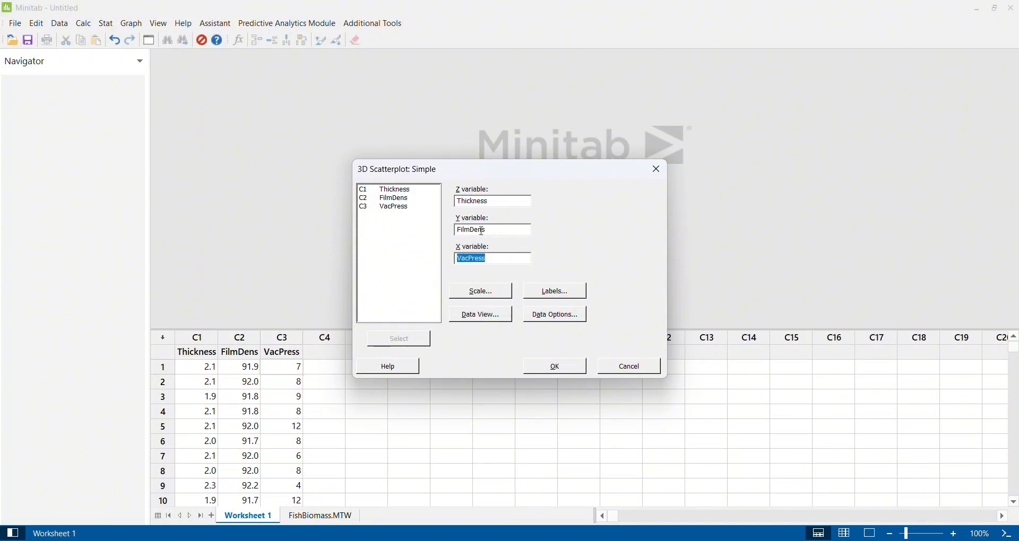
pyautogui.doubleClick(395, 209)
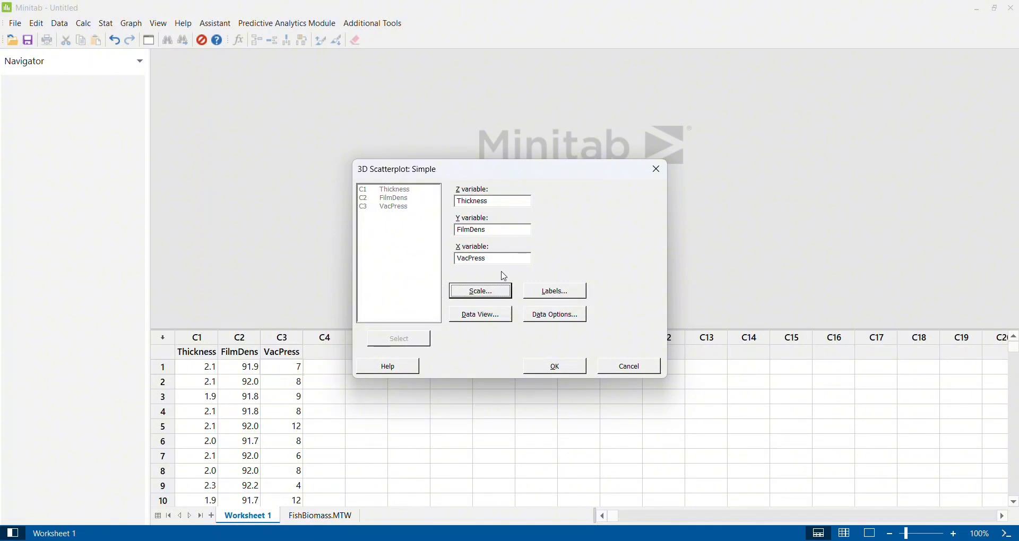
pyautogui.click(548, 370)
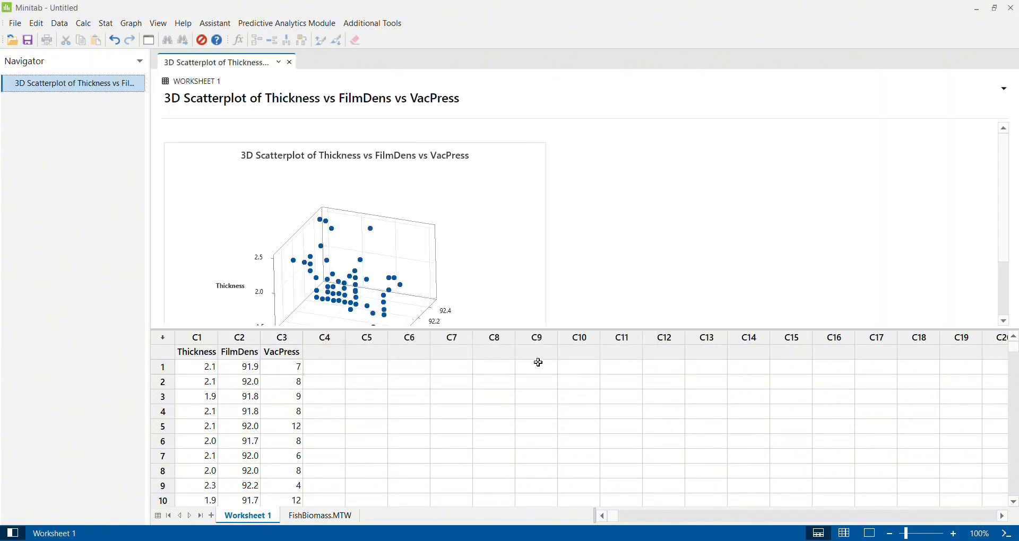
# - Open the 3D scatterplot for editing and try rotating it around the X, Y and Z axes
pyautogui.doubleClick(509, 217)
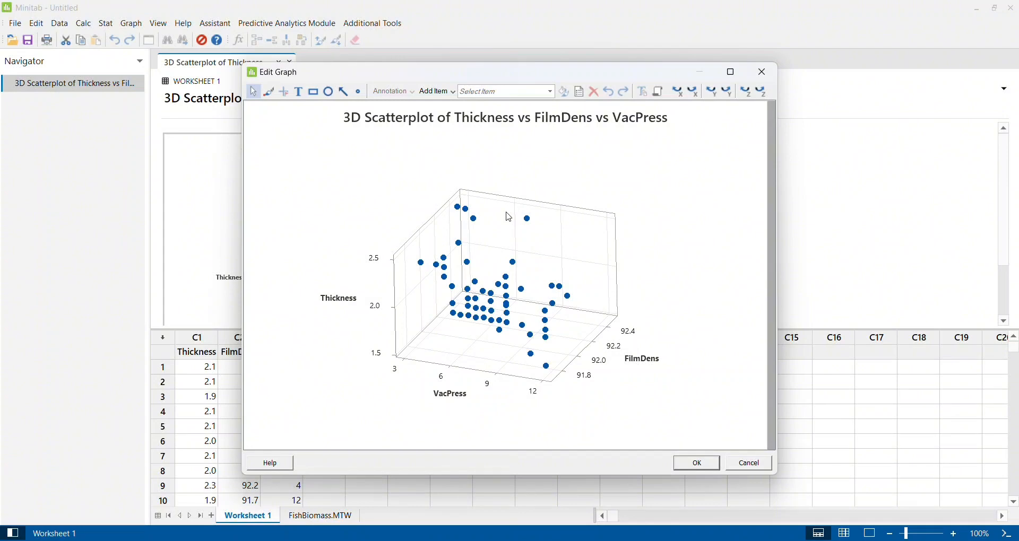
pyautogui.click(732, 73)
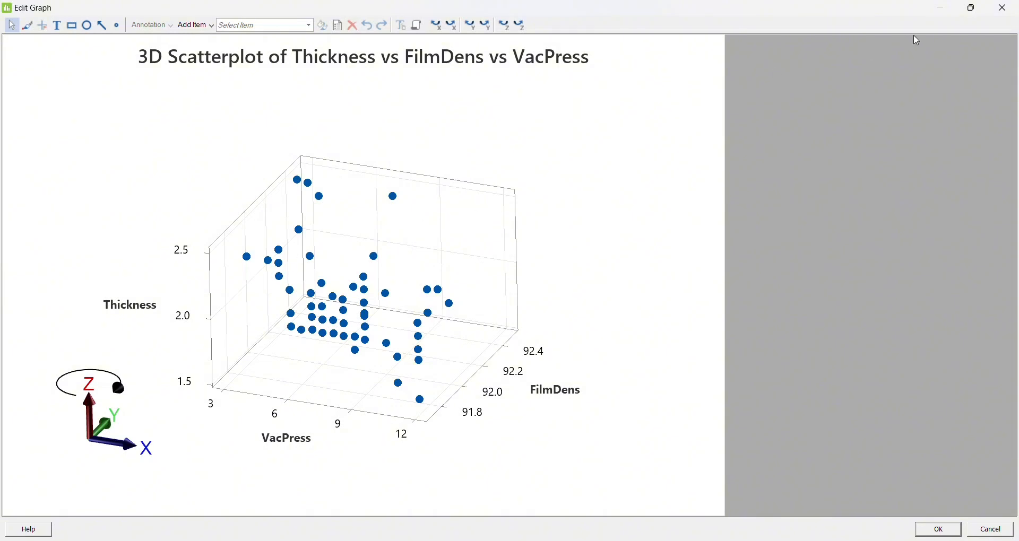
pyautogui.click(974, 8)
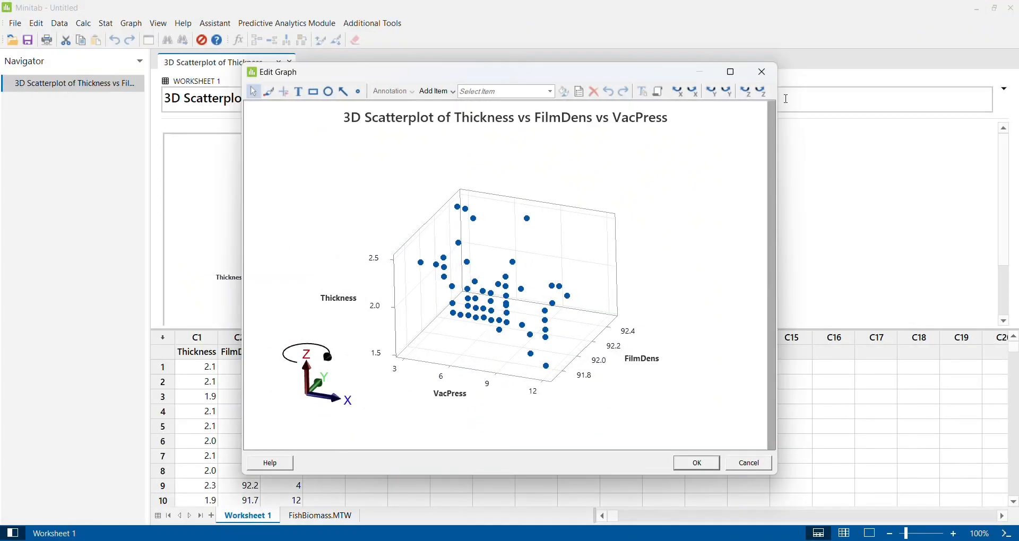
pyautogui.click(682, 93)
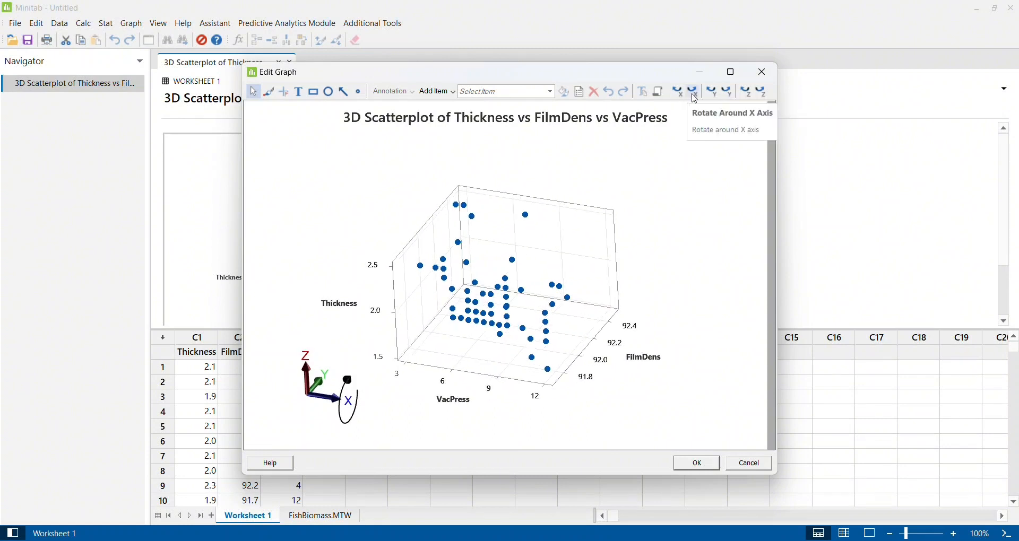
pyautogui.click(695, 94)
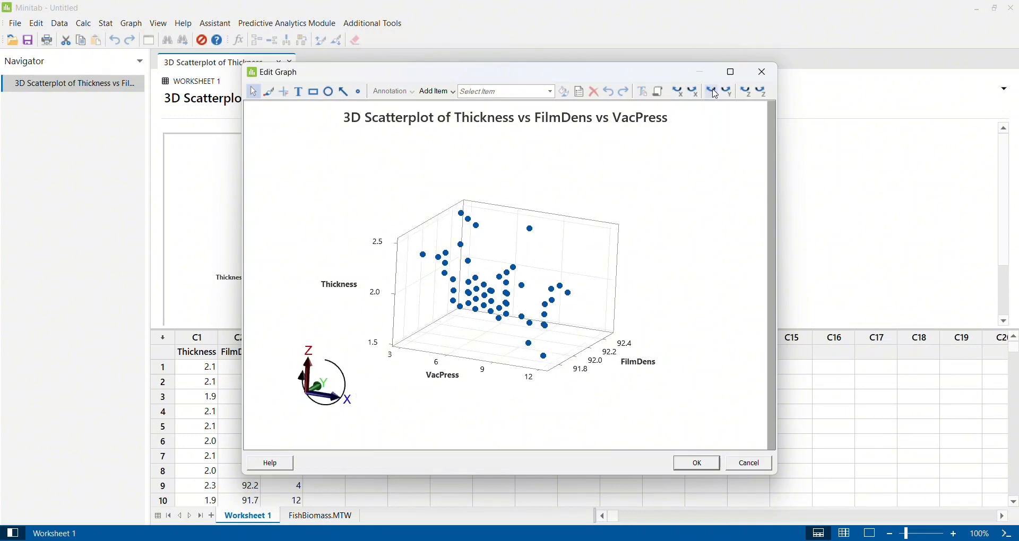
pyautogui.click(732, 95)
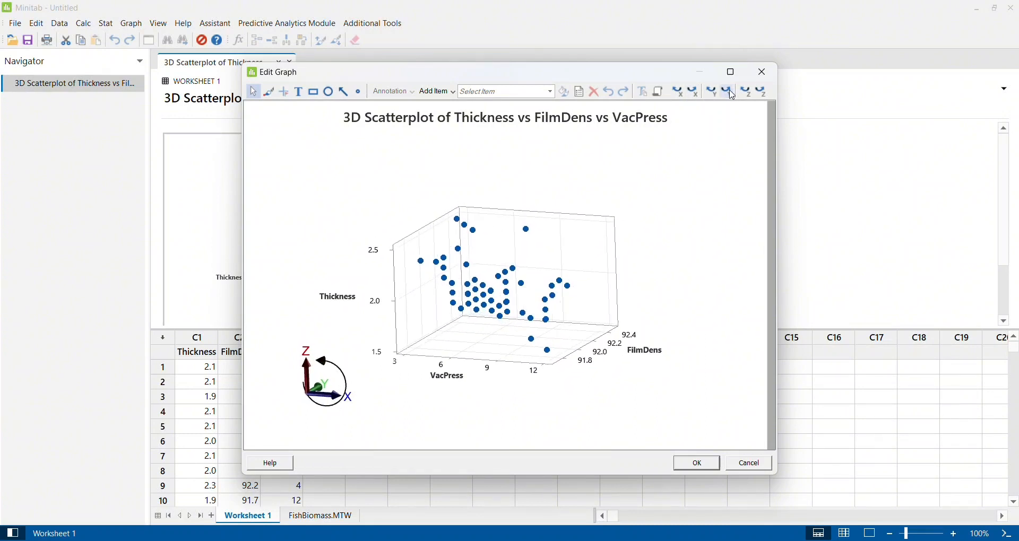
pyautogui.click(764, 94)
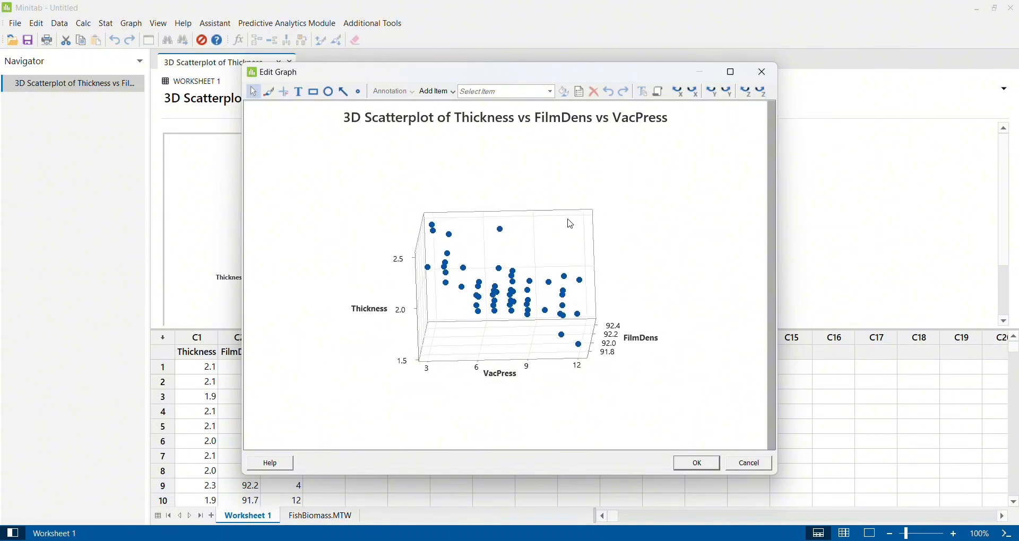
# - Tilt the scatterplot around the X axis in both directions to view Thickness against VacPress nearly face-on
pyautogui.click(677, 94)
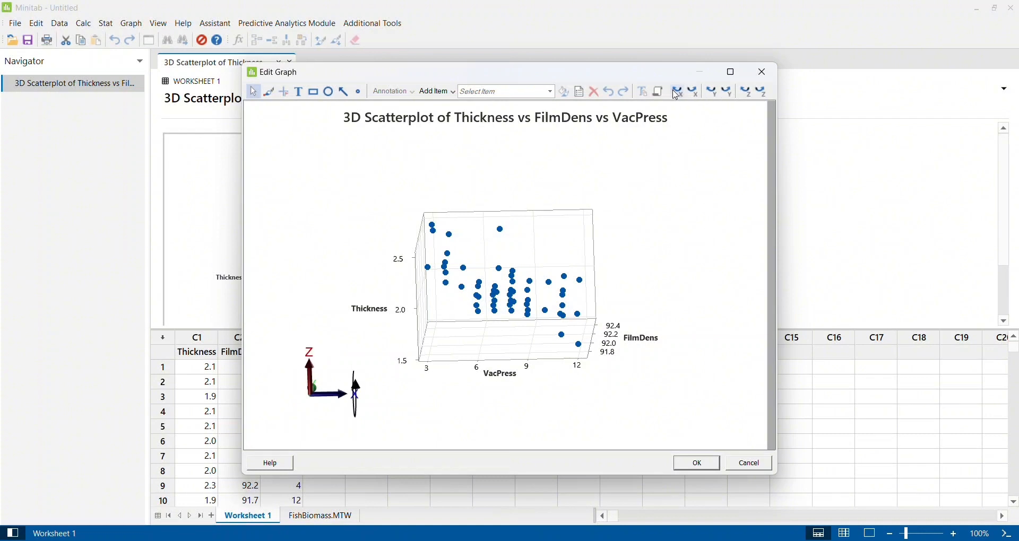
pyautogui.click(677, 95)
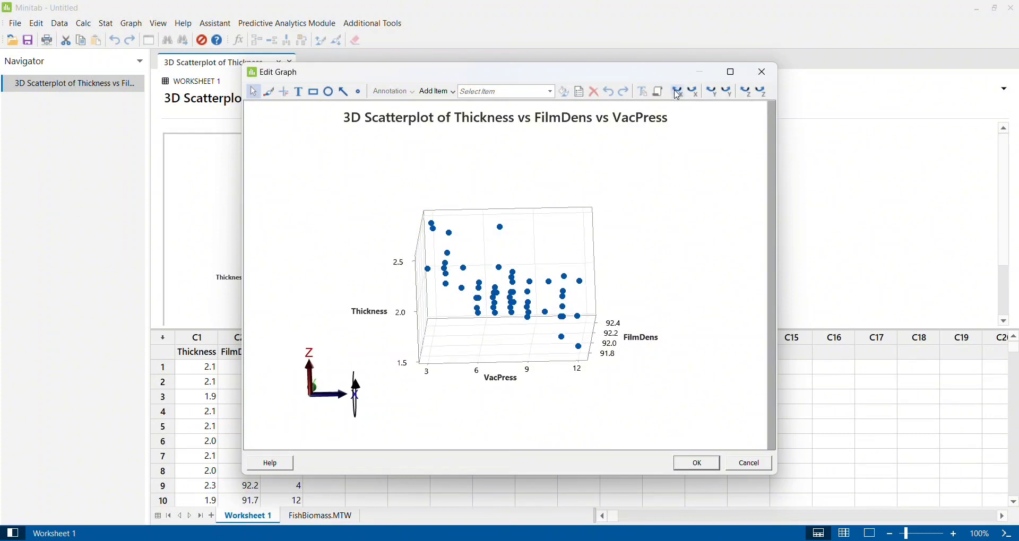
pyautogui.click(696, 94)
pyautogui.click(697, 93)
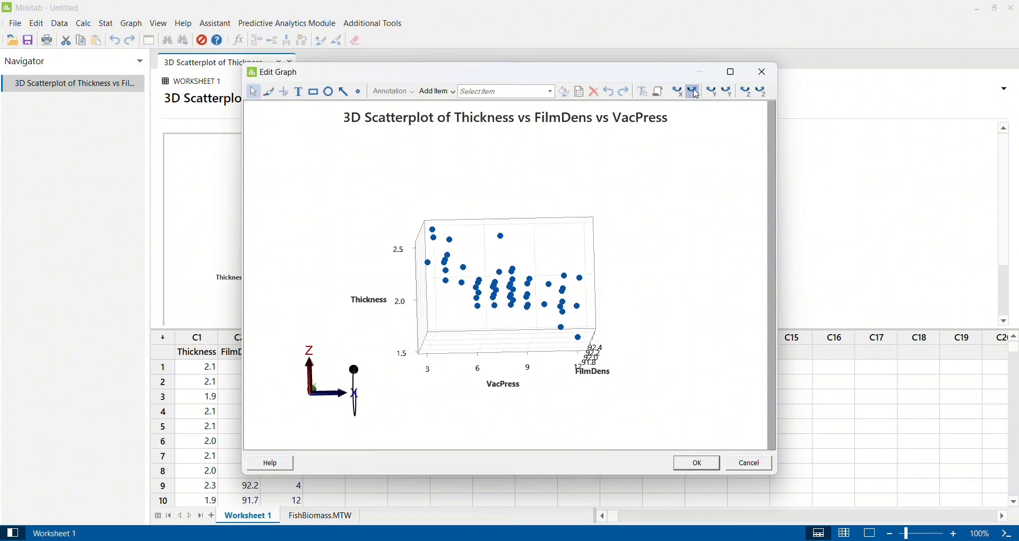
pyautogui.click(696, 94)
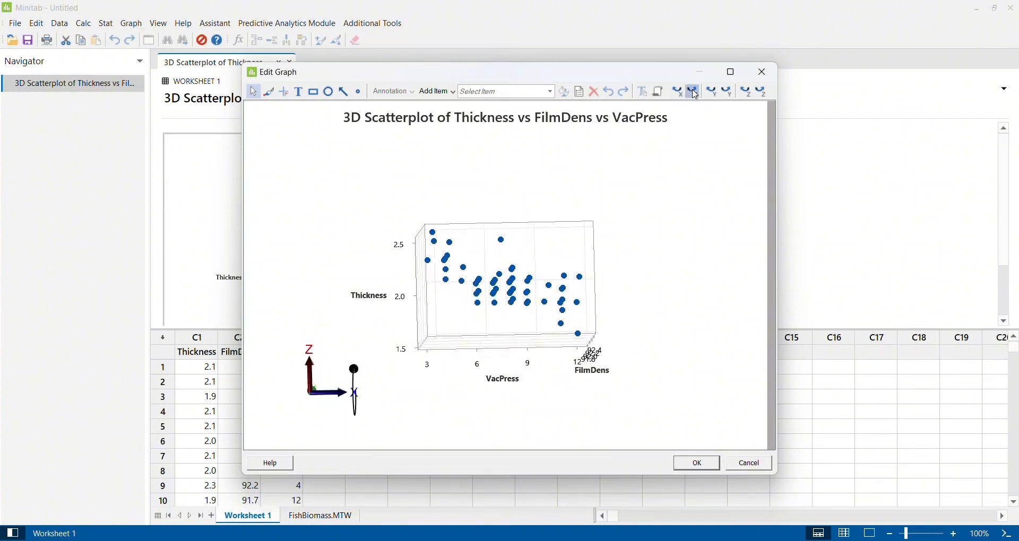
pyautogui.click(696, 94)
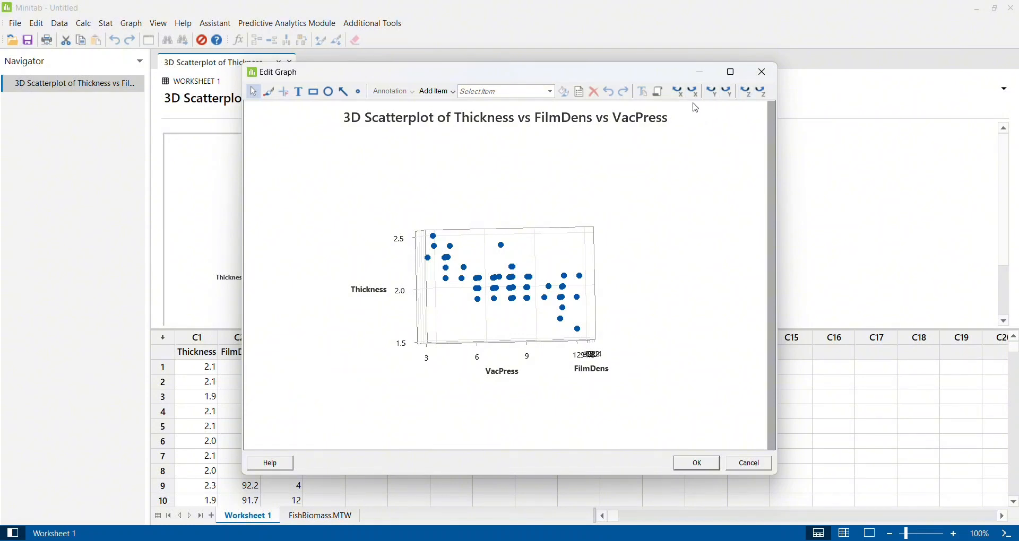
pyautogui.click(698, 95)
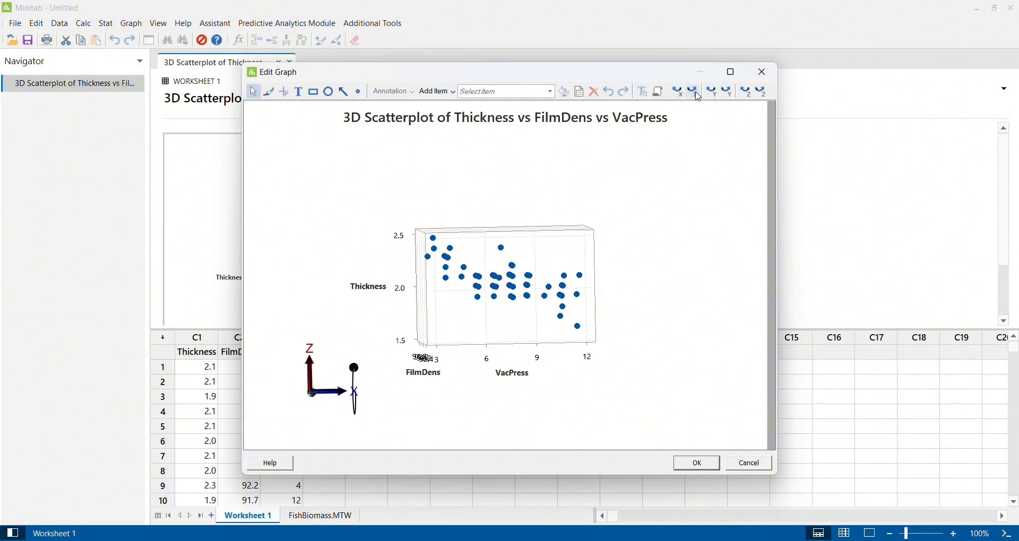
pyautogui.click(682, 98)
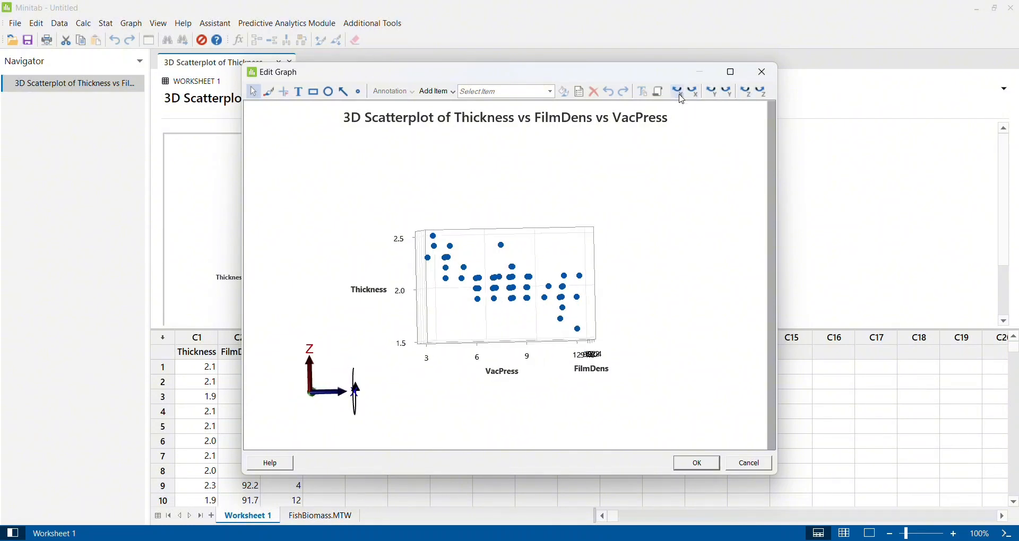
# - Turn the scatterplot around the Z axis, forward and in reverse, to examine how Thickness relates to VacPress
pyautogui.click(765, 96)
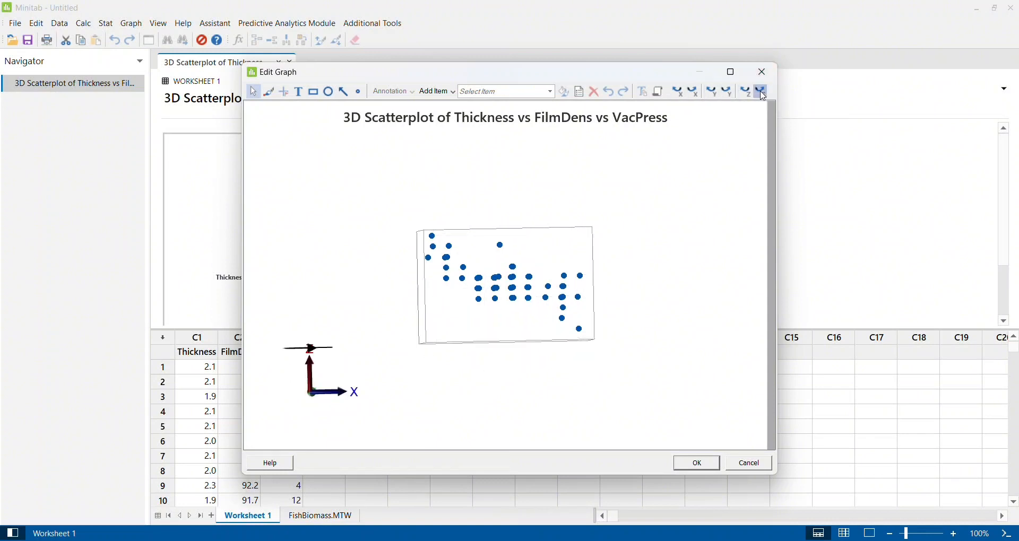
pyautogui.click(764, 96)
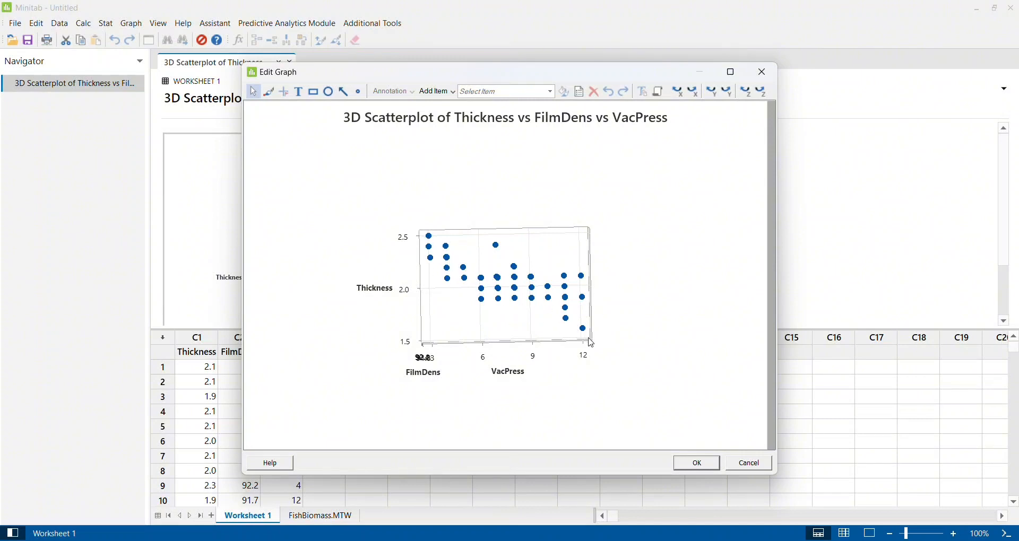
pyautogui.click(764, 92)
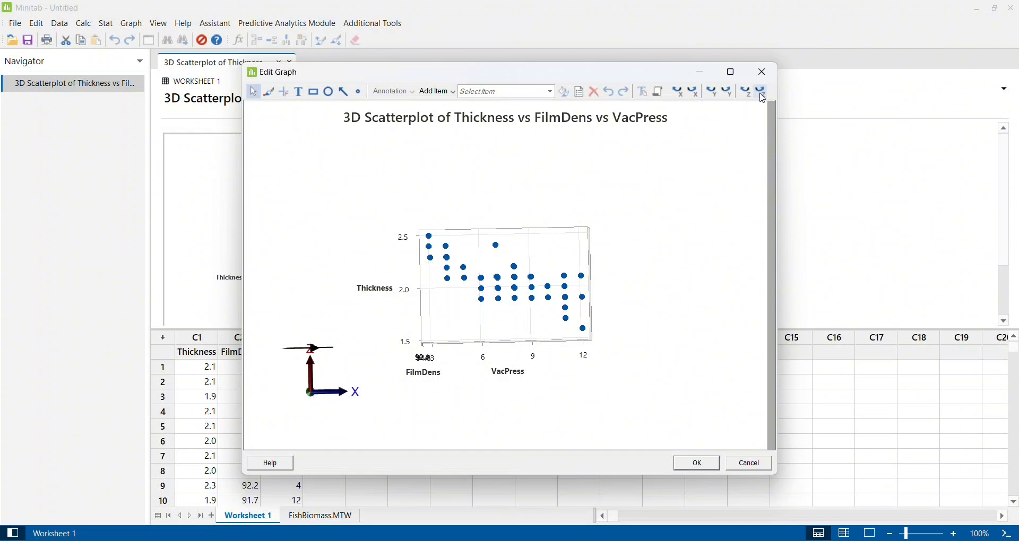
pyautogui.click(763, 94)
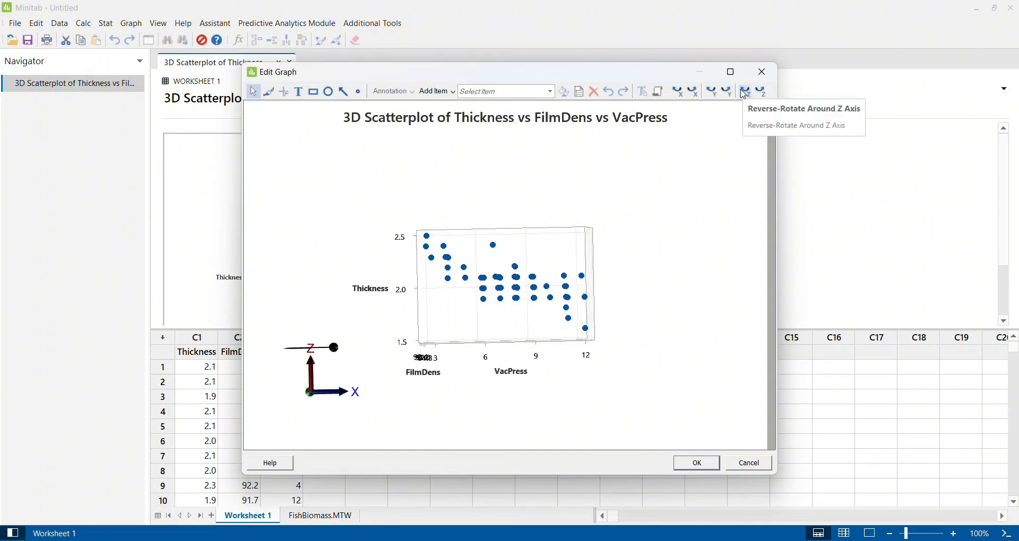
pyautogui.click(746, 92)
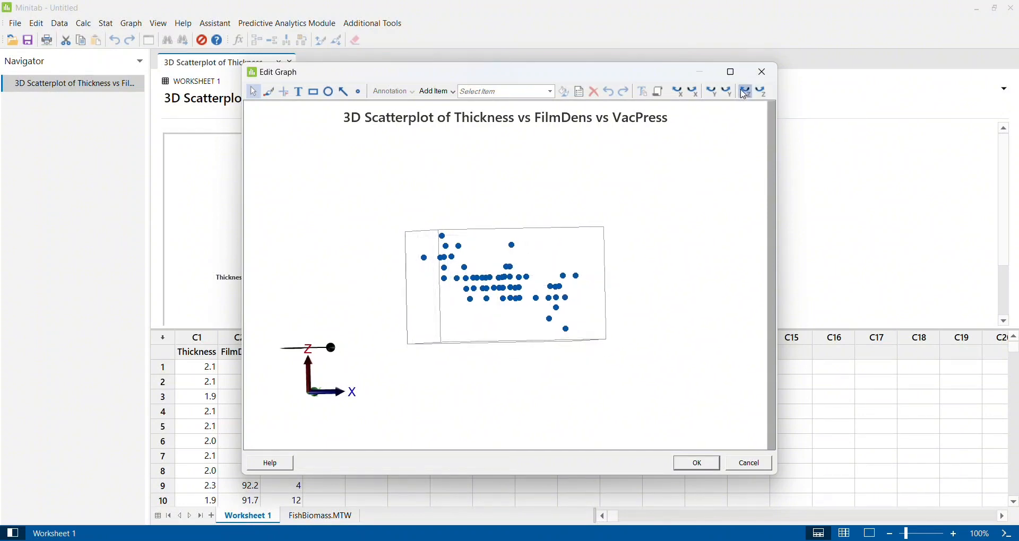
# - Rotate the scatterplot around the Y and X axes in both directions to view the points from above along FilmDens
pyautogui.click(731, 95)
pyautogui.click(732, 96)
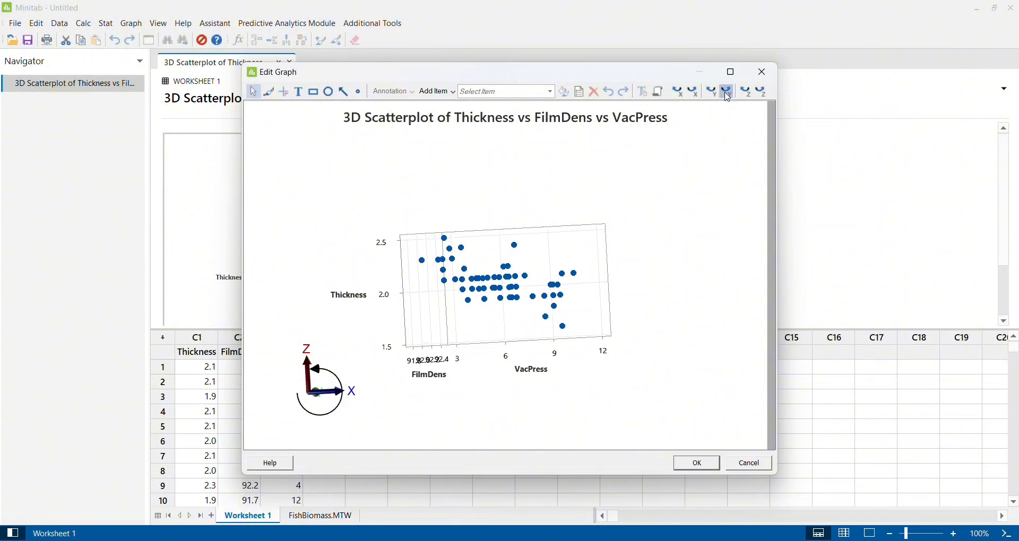
pyautogui.click(712, 95)
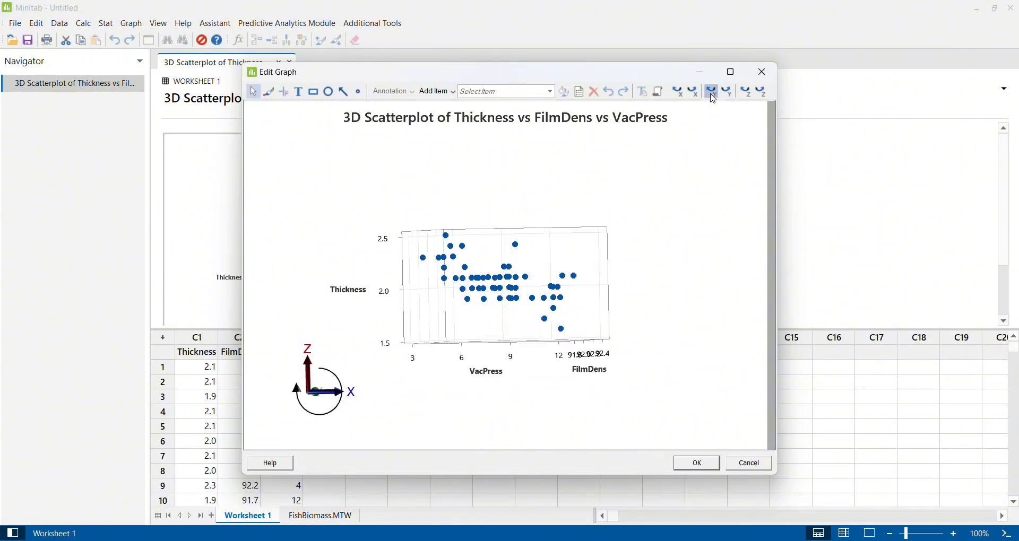
pyautogui.click(694, 93)
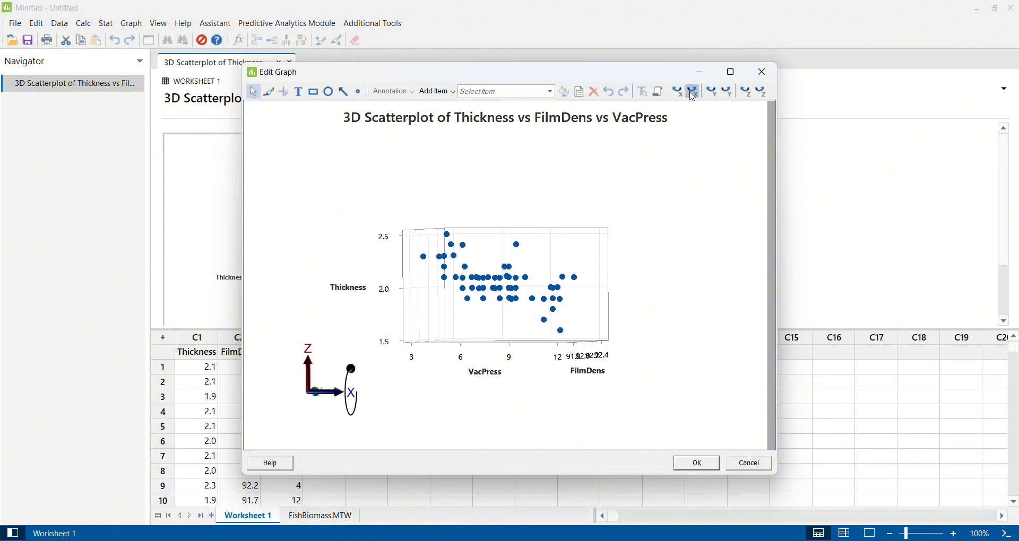
pyautogui.click(694, 94)
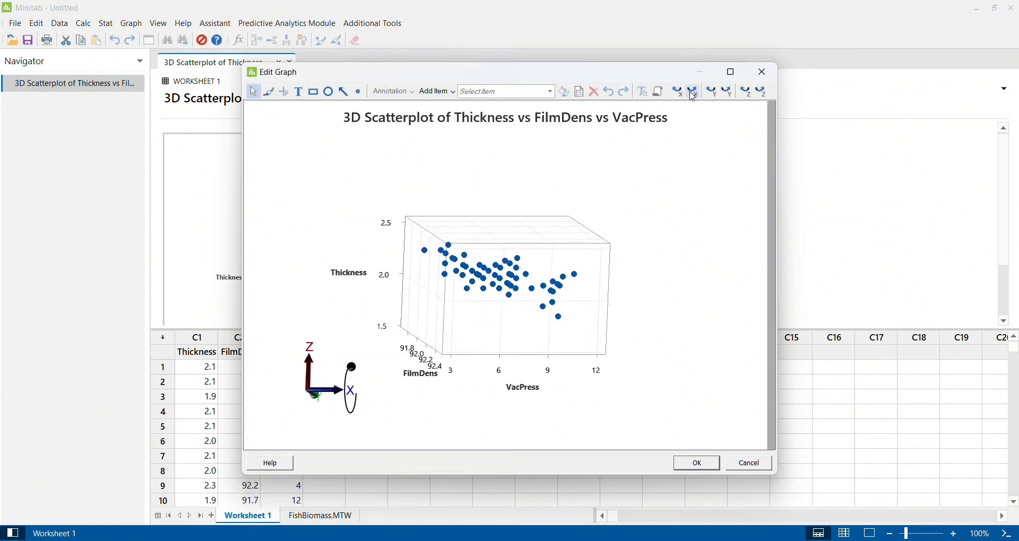
pyautogui.click(694, 94)
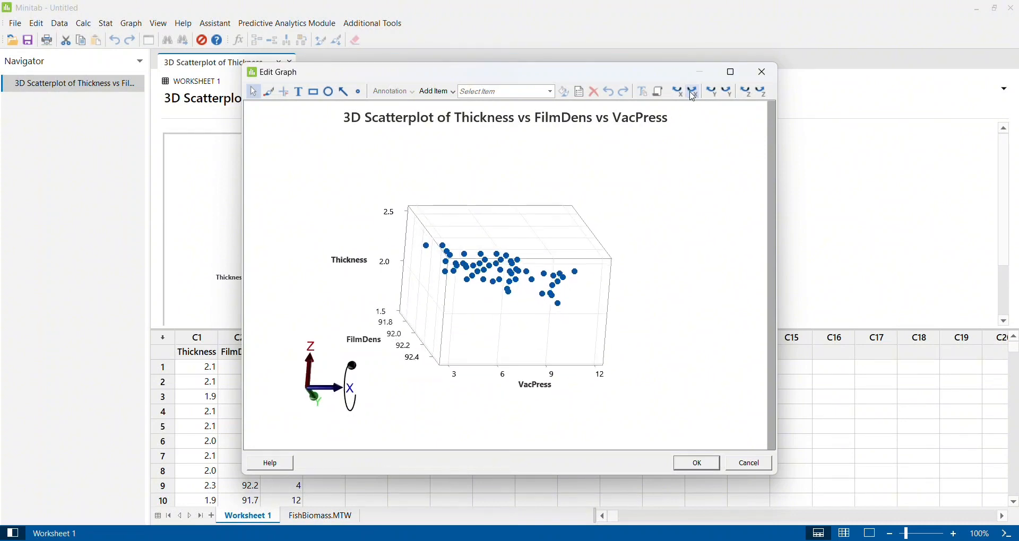
pyautogui.click(681, 94)
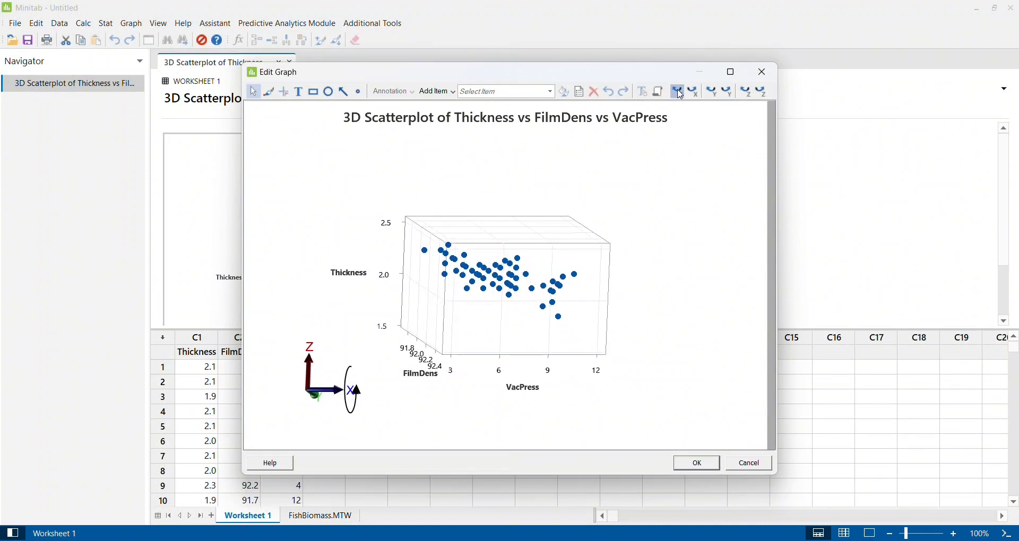
# - Turn the scatterplot around the Z axis, examine the pattern of its points, and close the graph editor without applying the rotation
pyautogui.click(744, 91)
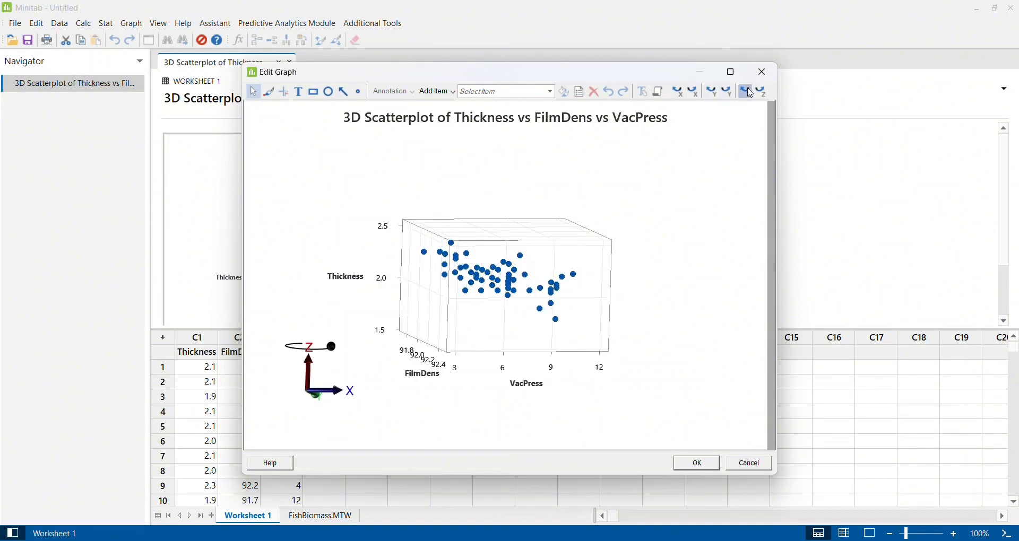
pyautogui.click(762, 96)
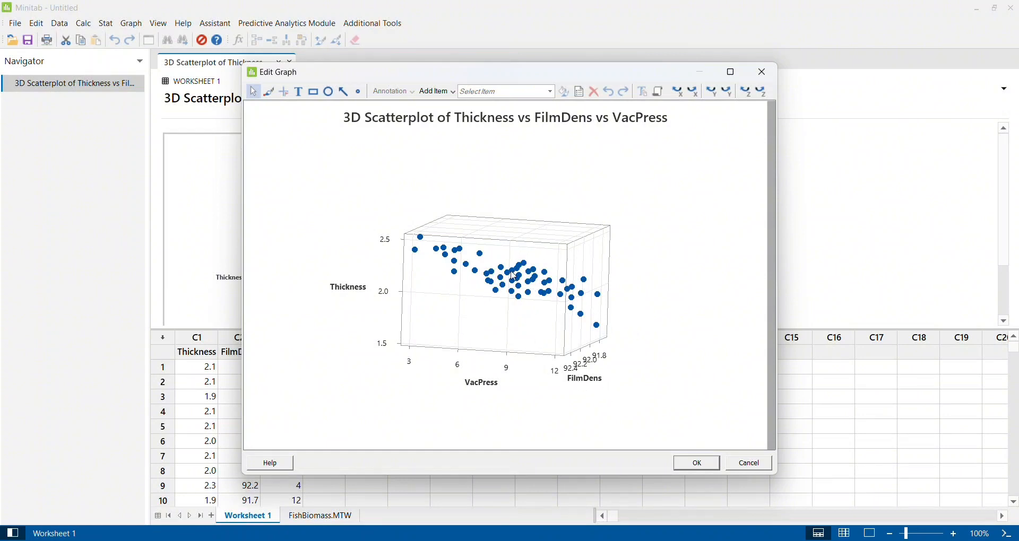
pyautogui.moveTo(520, 273)
pyautogui.moveTo(484, 281)
pyautogui.moveTo(423, 241)
pyautogui.click(765, 71)
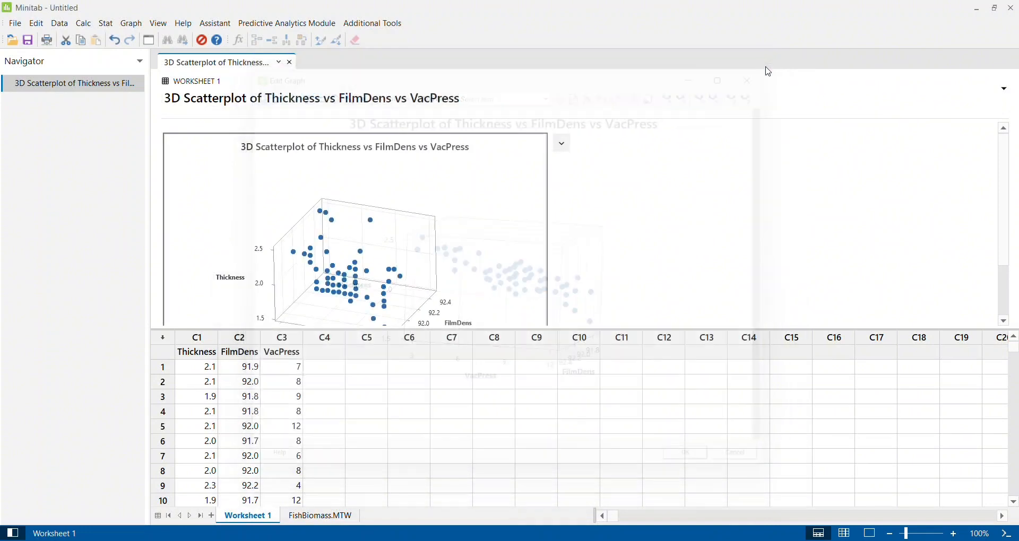
pyautogui.doubleClick(490, 219)
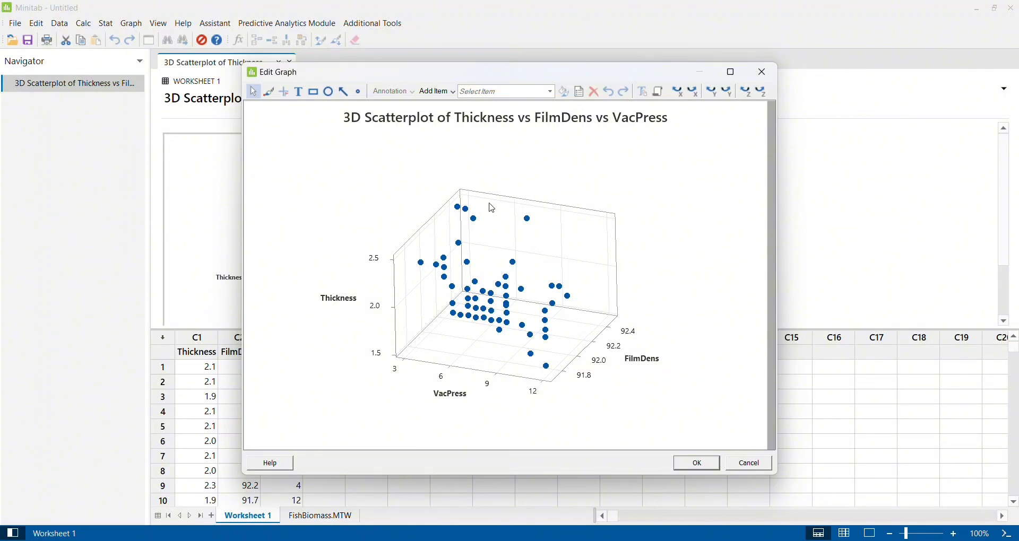
pyautogui.click(767, 73)
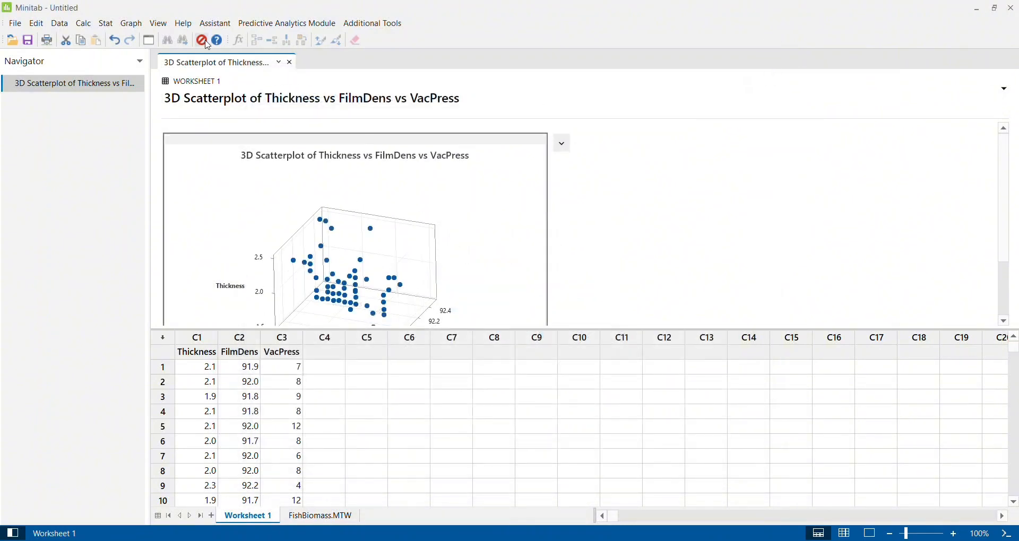
pyautogui.click(131, 24)
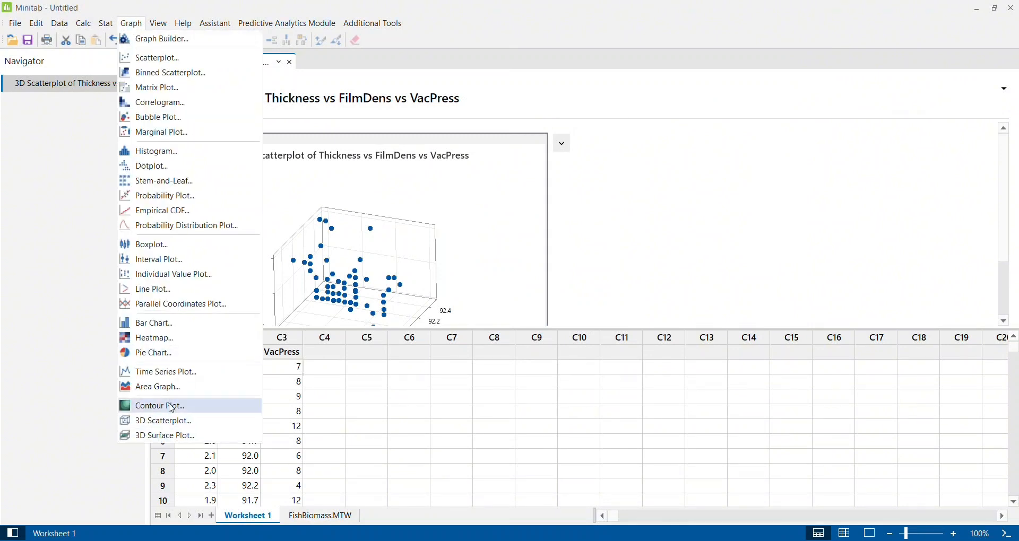
pyautogui.click(653, 234)
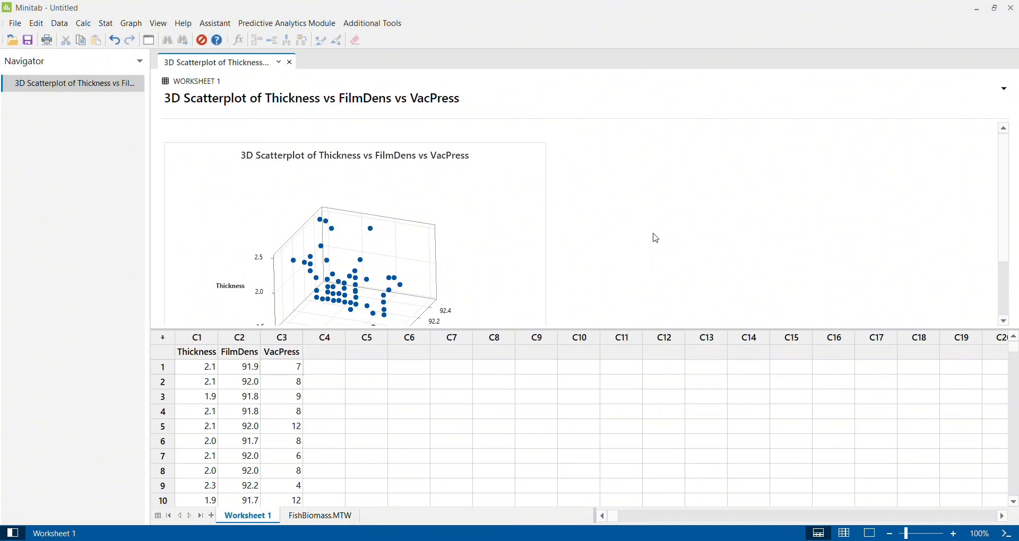
# - Open the 3D scatterplot of Thickness vs FilmDens vs VacPress for editing
pyautogui.doubleClick(520, 214)
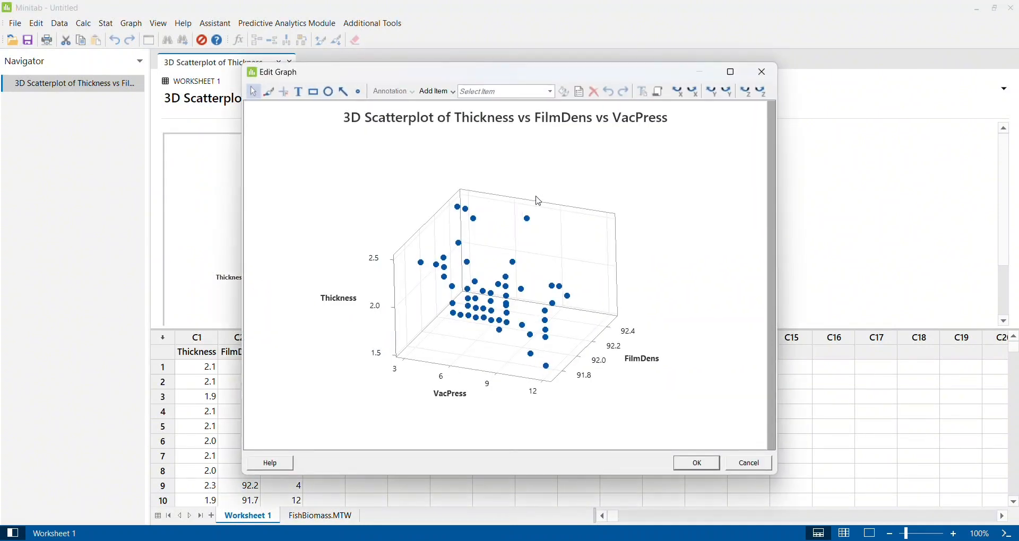